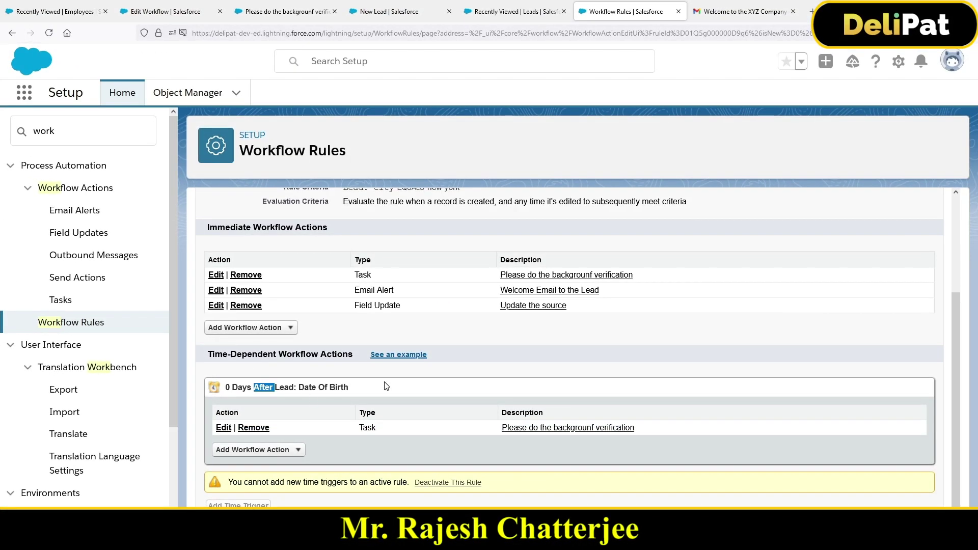
From the Recently Viewed Leads list, start a new lead
scroll(506, 328, up, 3)
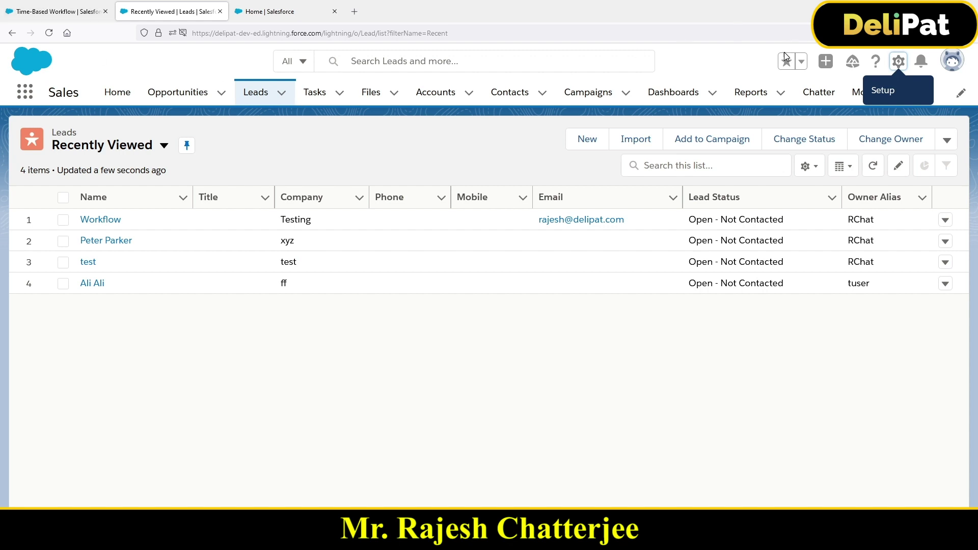
click(581, 141)
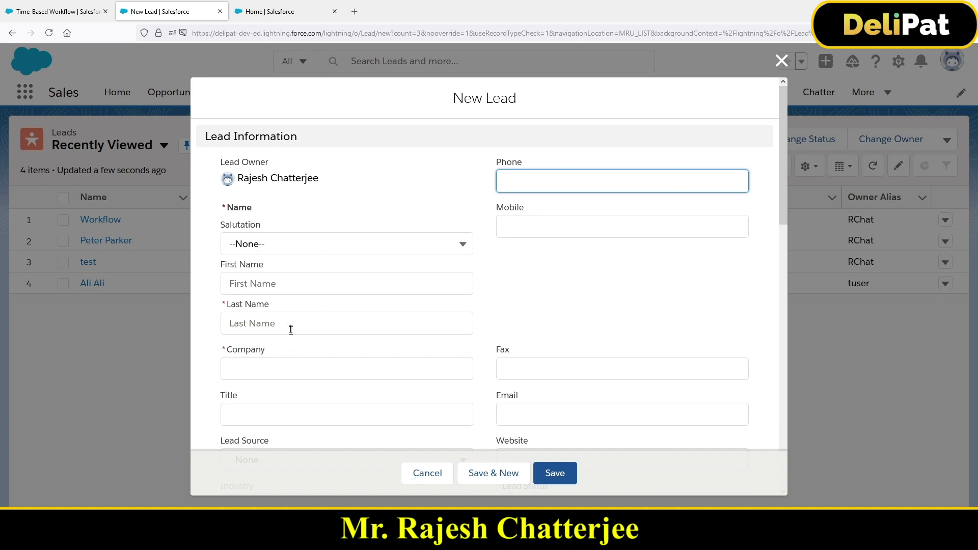
Enter last name 'Time dependent Workflow Testing' and company 'test' for the new lead
click(280, 324)
text(Time dependent Wo)
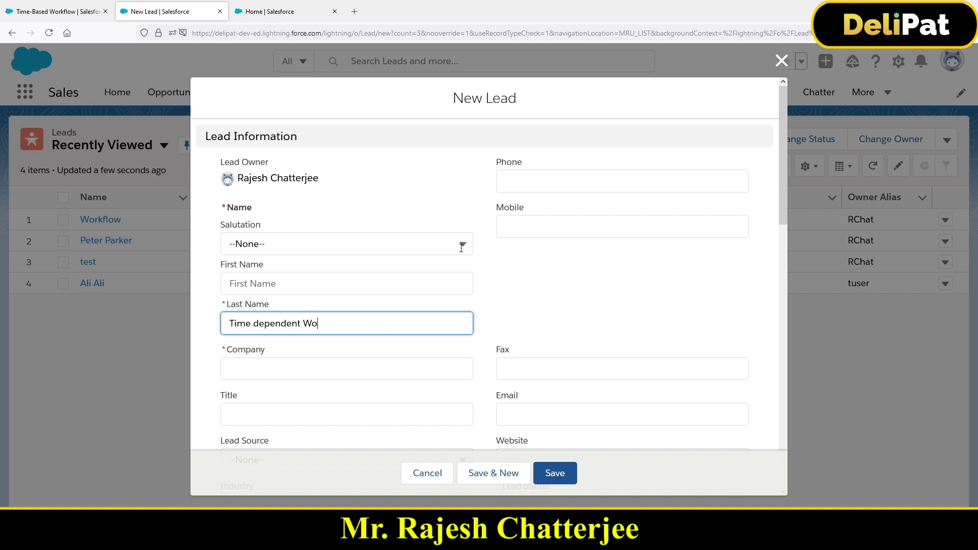
text(rkflow Testing)
key(ctrl+a)
key(ctrl+c)
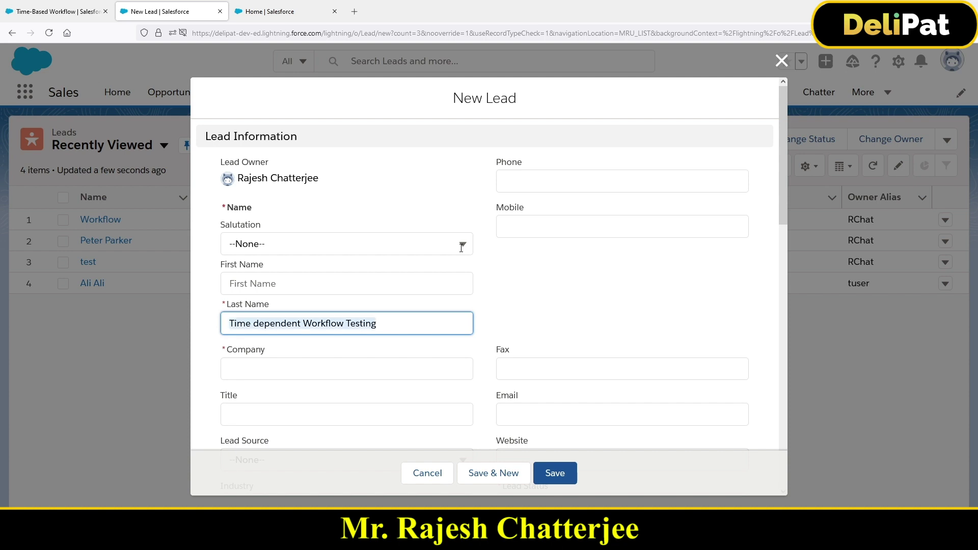
click(371, 369)
text(test)
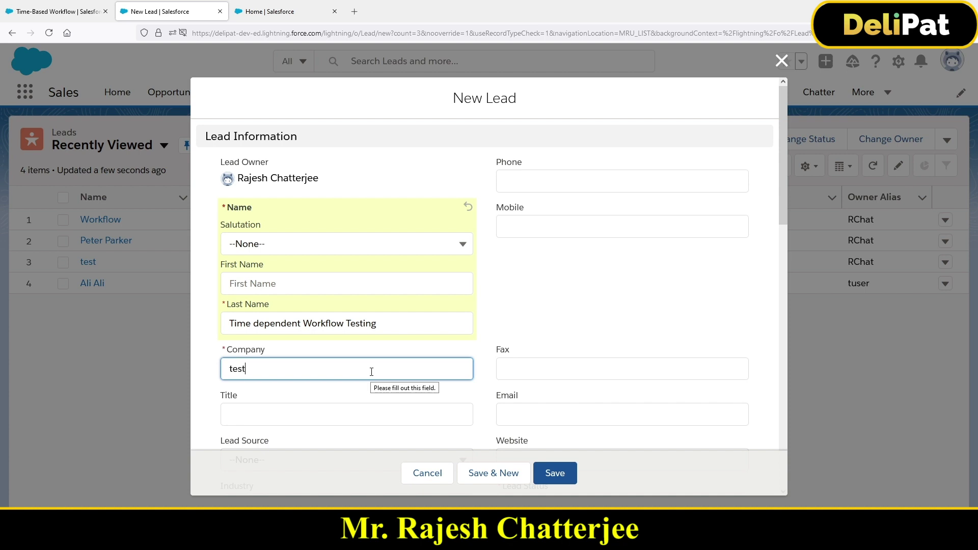
Set Date Of Birth to 6/30/2021 and City to 'New York', then save the lead
scroll(396, 370, down, 5)
click(310, 371)
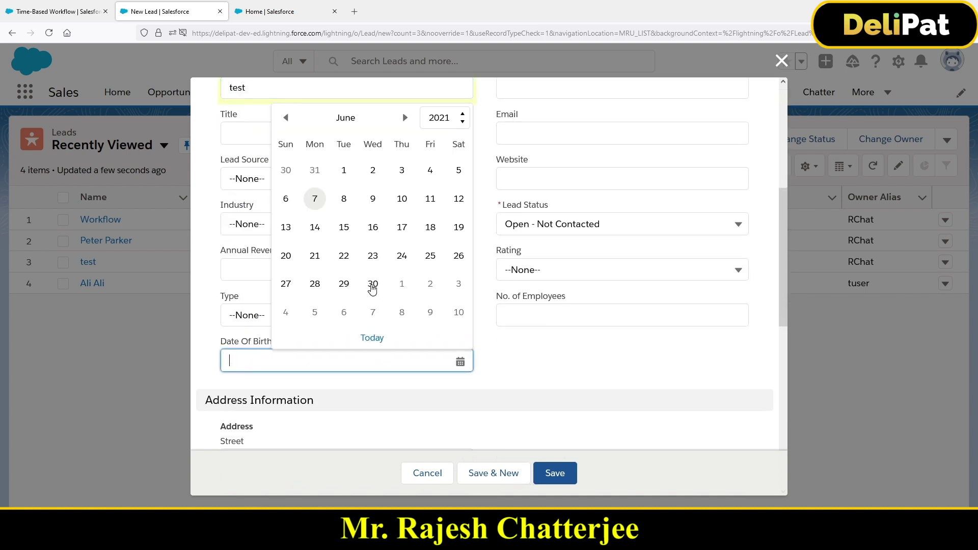
click(372, 289)
scroll(326, 367, down, 6)
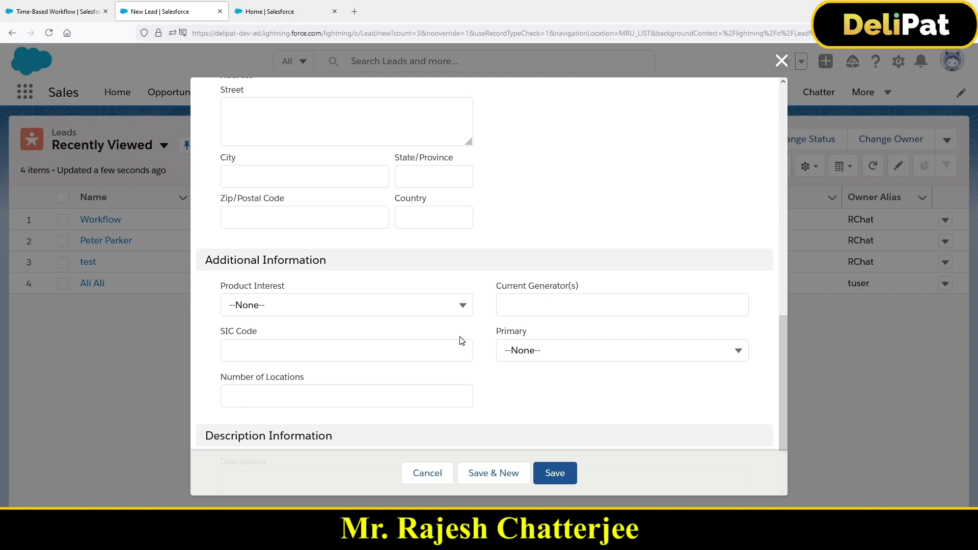
click(232, 177)
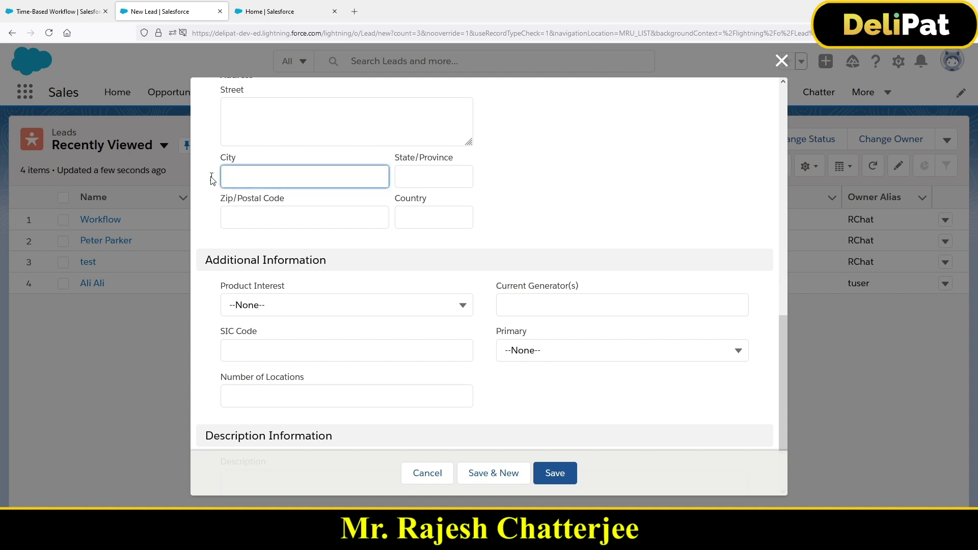
text(N)
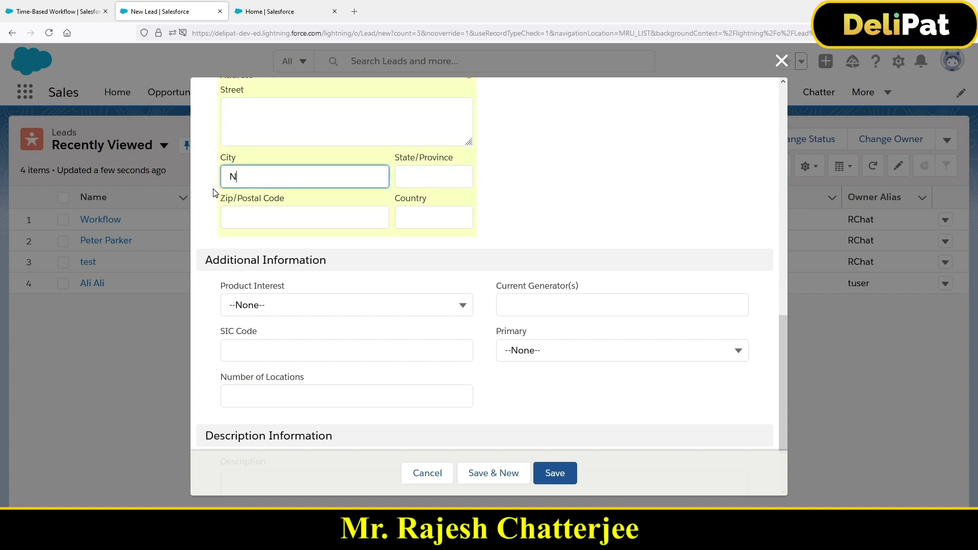
text(ew York)
scroll(265, 201, up, 3)
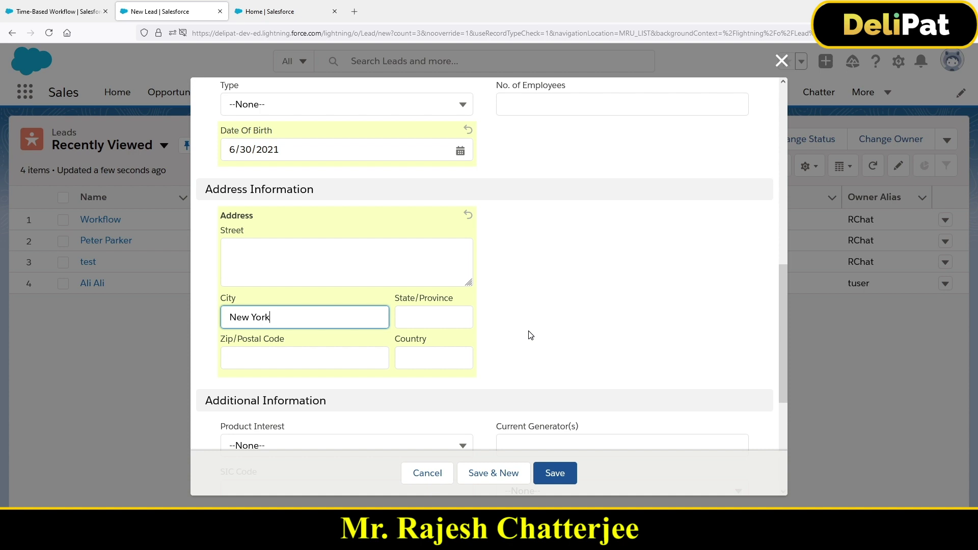
click(556, 482)
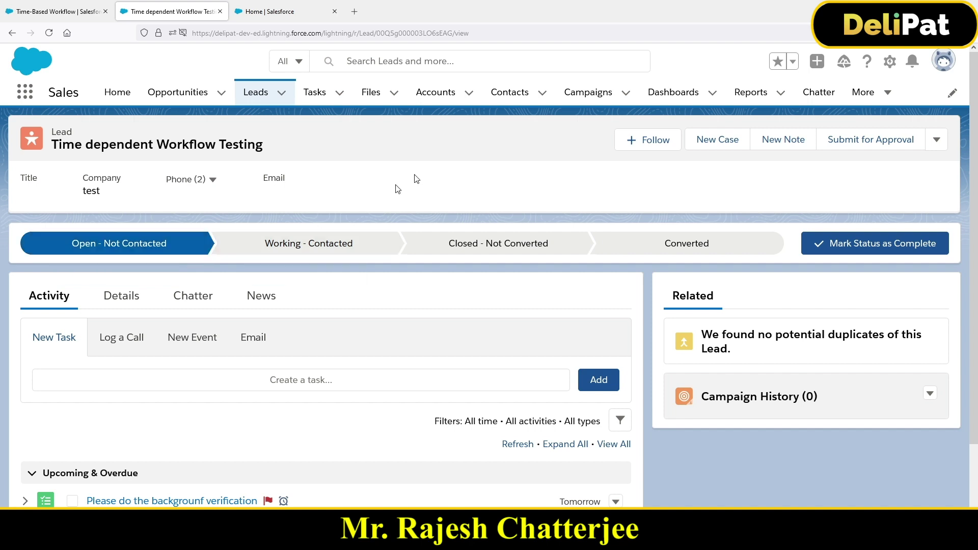
Open Setup Home in a new tab from the gear menu
click(890, 61)
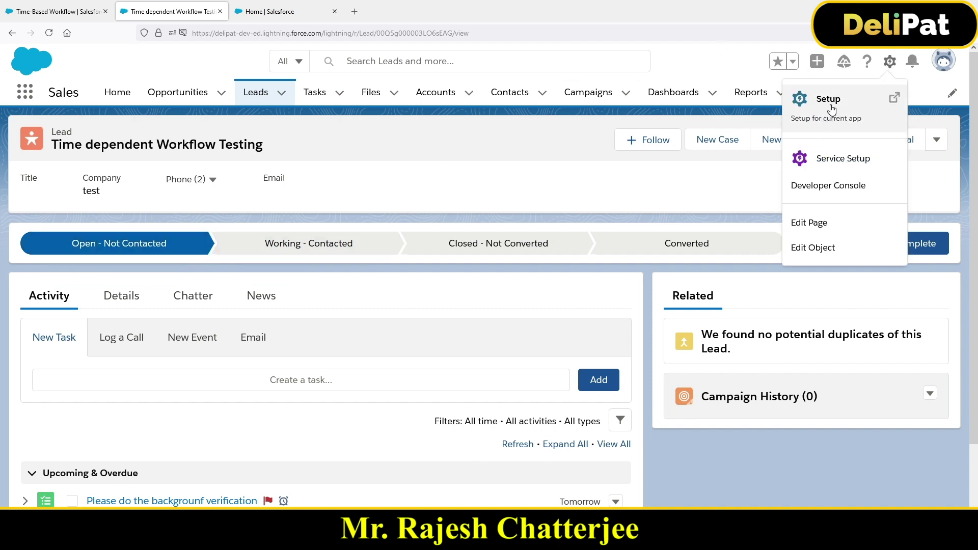
click(805, 108)
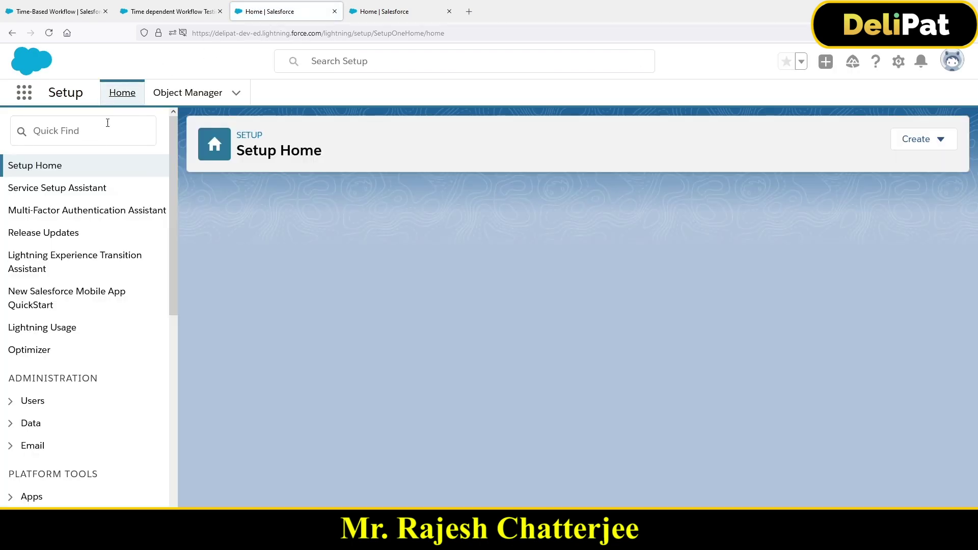
Open the Time-Based Workflow queue and set a Record Name equals filter
text(time)
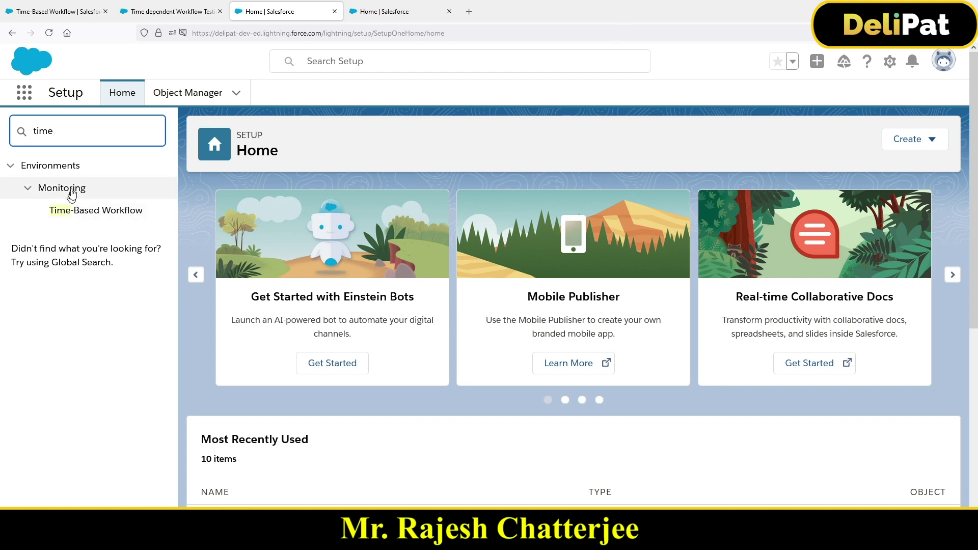
click(85, 215)
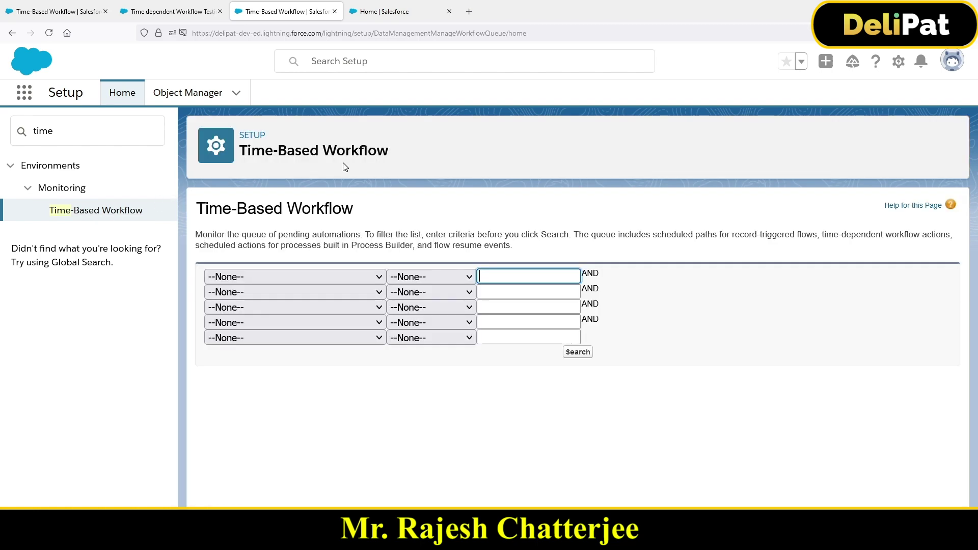
click(291, 284)
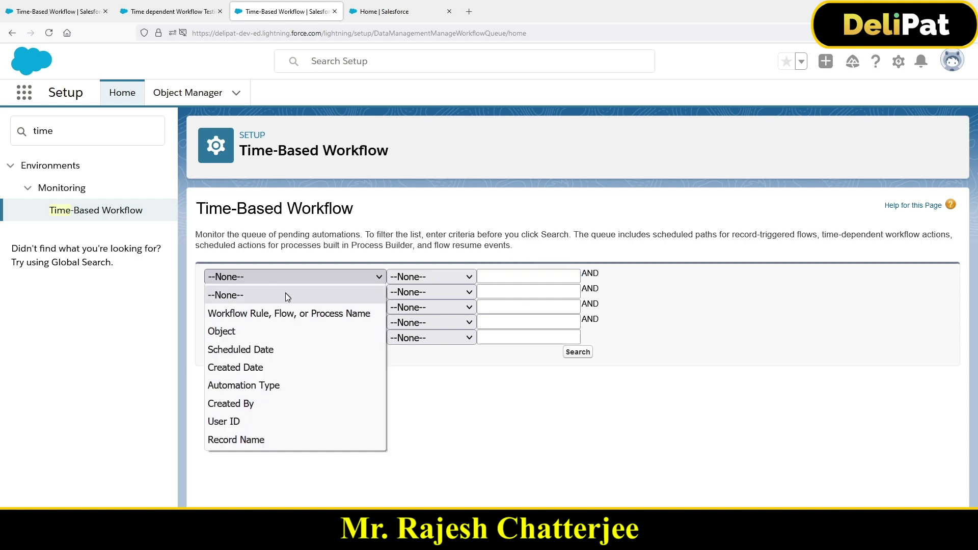
click(242, 441)
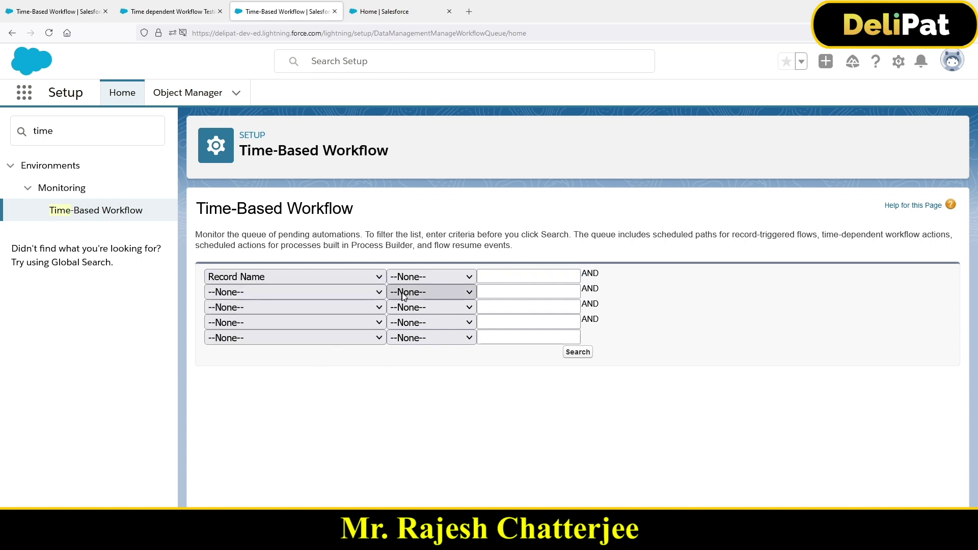
click(459, 278)
click(403, 314)
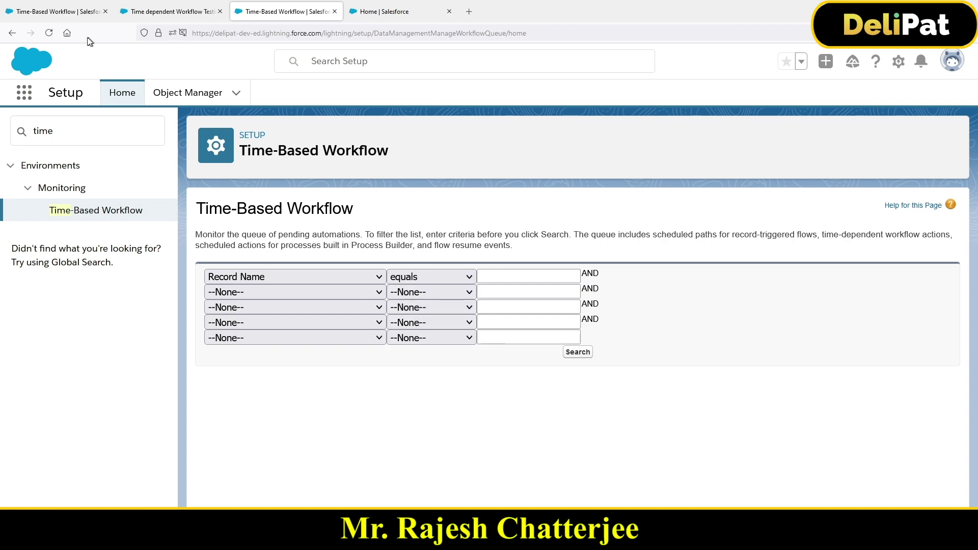
Paste 'Time dependent Workflow Testing' as the record name and search the queue
click(64, 16)
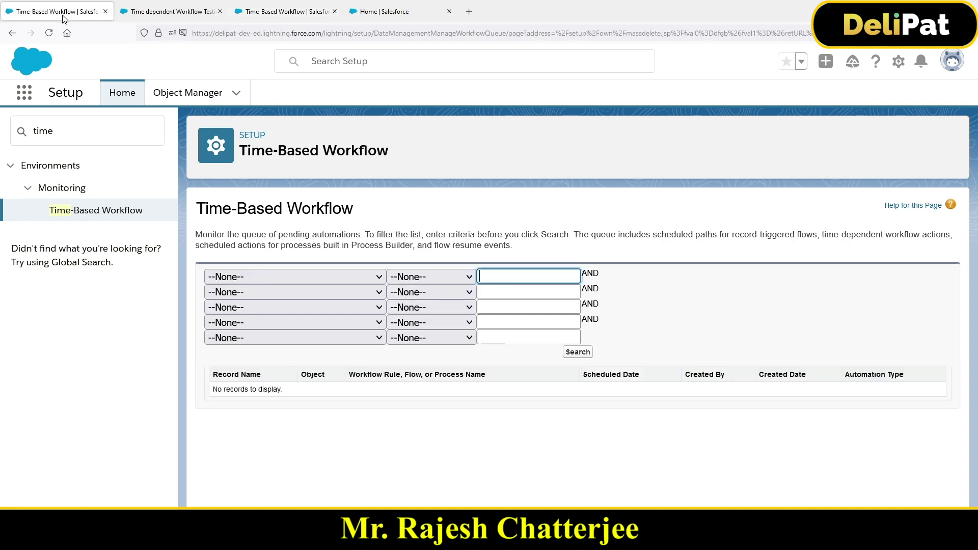
click(106, 11)
click(106, 11)
click(149, 11)
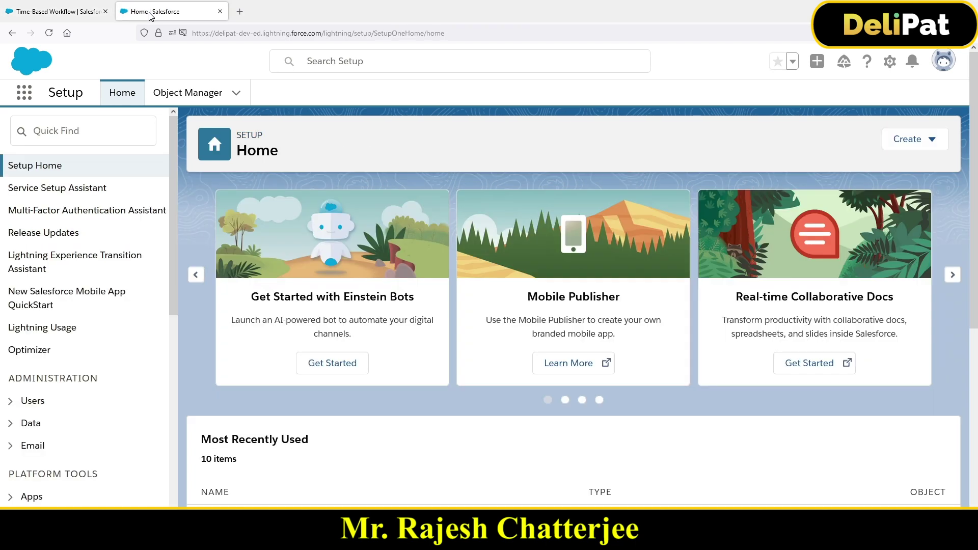
click(51, 15)
click(522, 277)
key(ctrl+v)
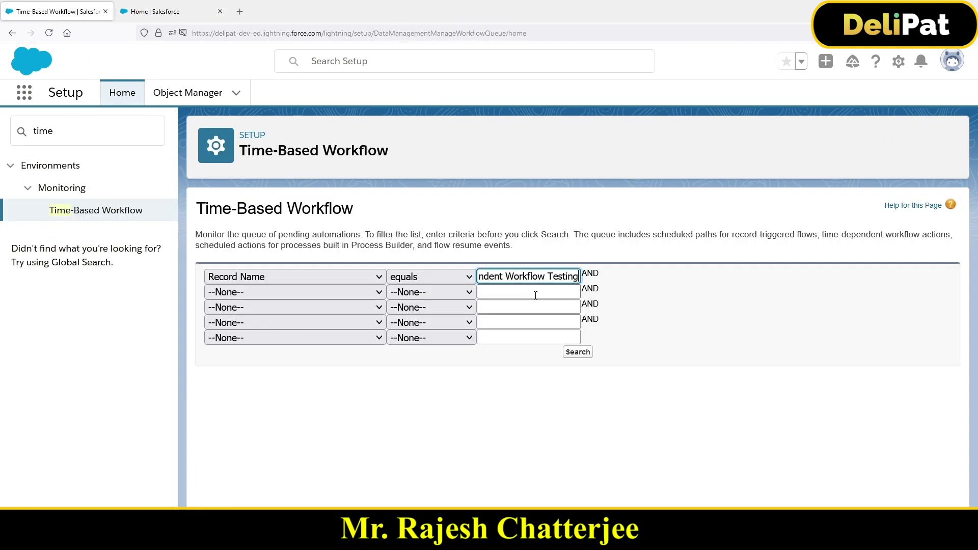
click(578, 353)
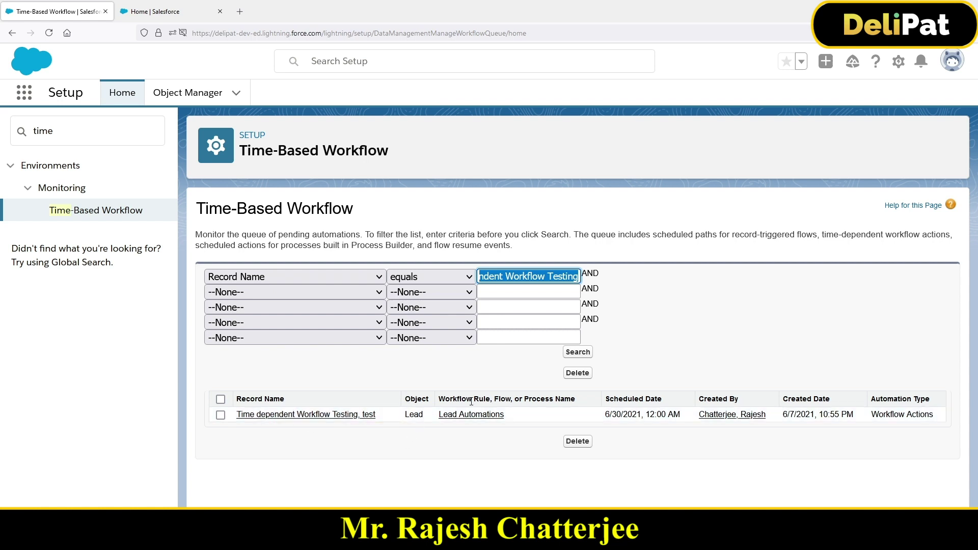
Highlight the queued action's 6/30/2021, 12:00 AM schedule and its Workflow Actions type
drag(605, 414, 651, 418)
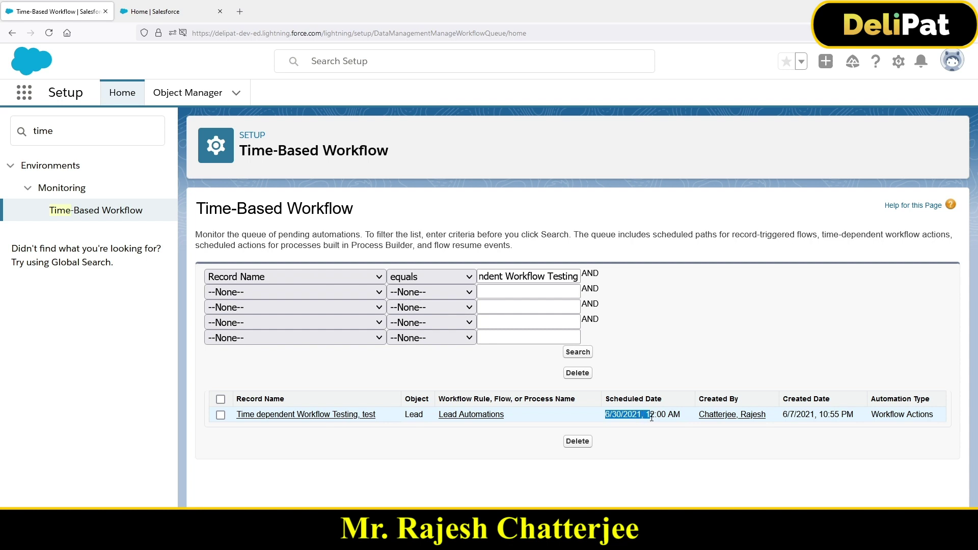
drag(652, 417, 681, 416)
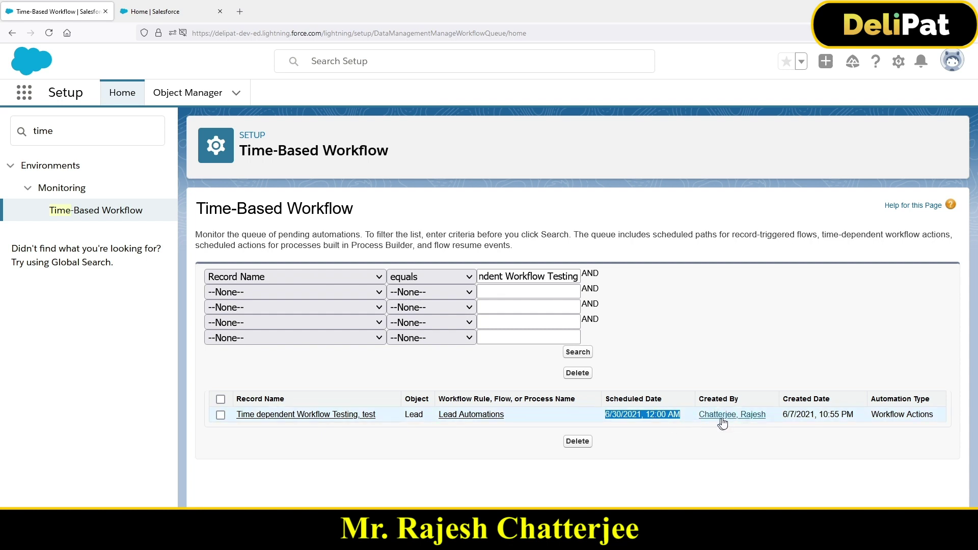
drag(872, 399, 956, 413)
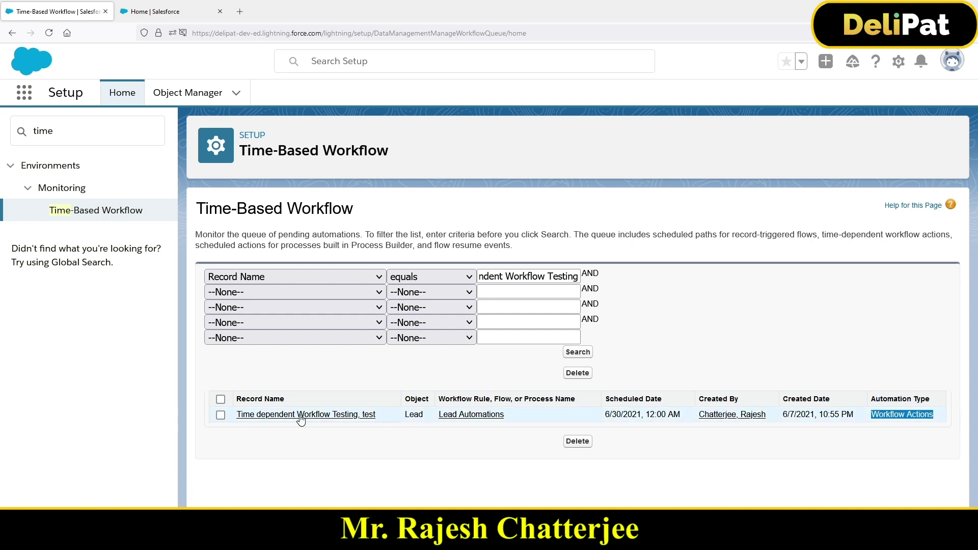
Delete the 'Time dependent Workflow Testing, test' entry from the queue
click(220, 415)
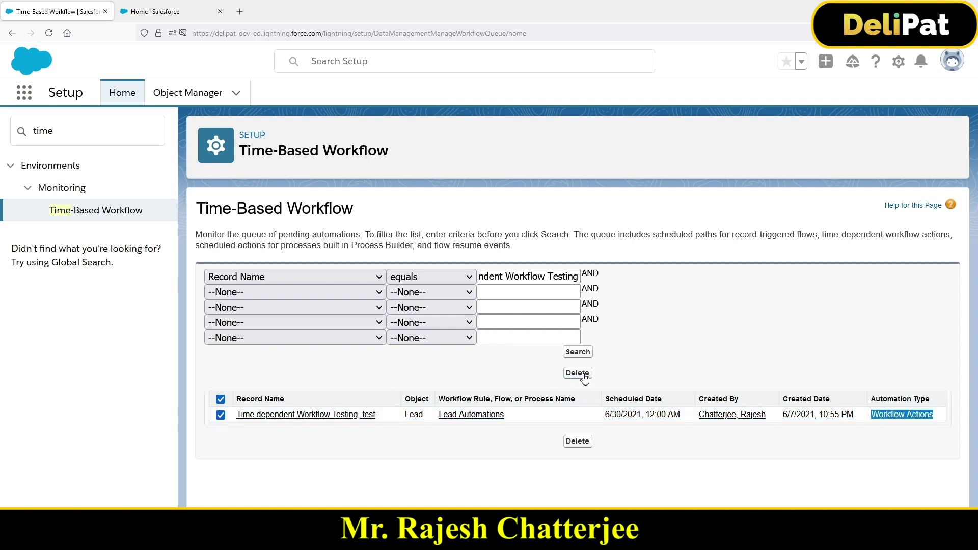
click(577, 373)
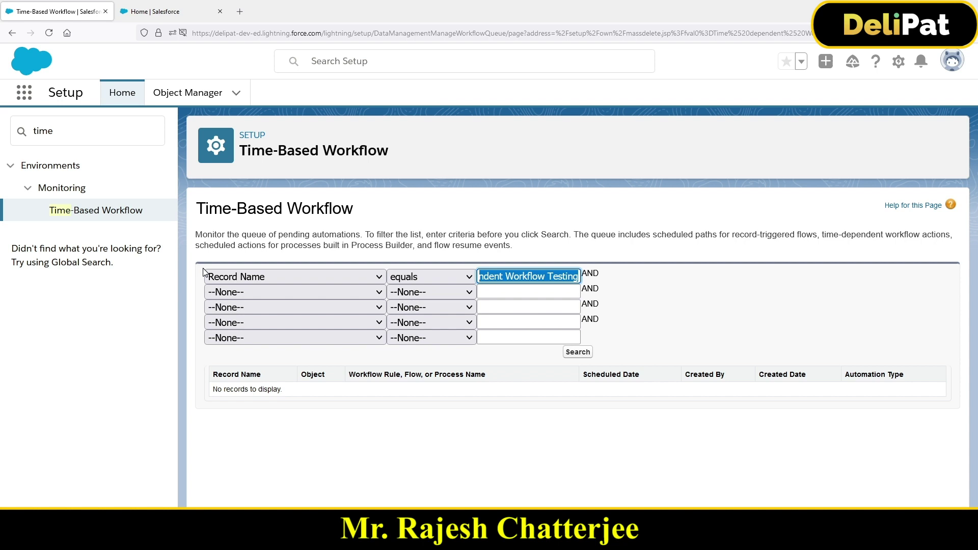
click(81, 219)
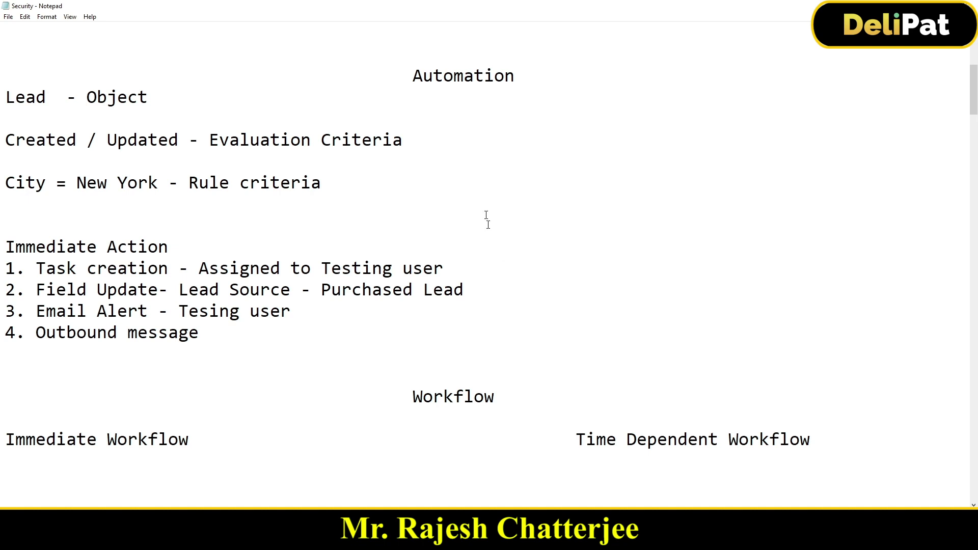
Rename the Notepad heading to 'Automation - Workflow'
drag(424, 76, 517, 76)
click(515, 75)
text(- Workflow)
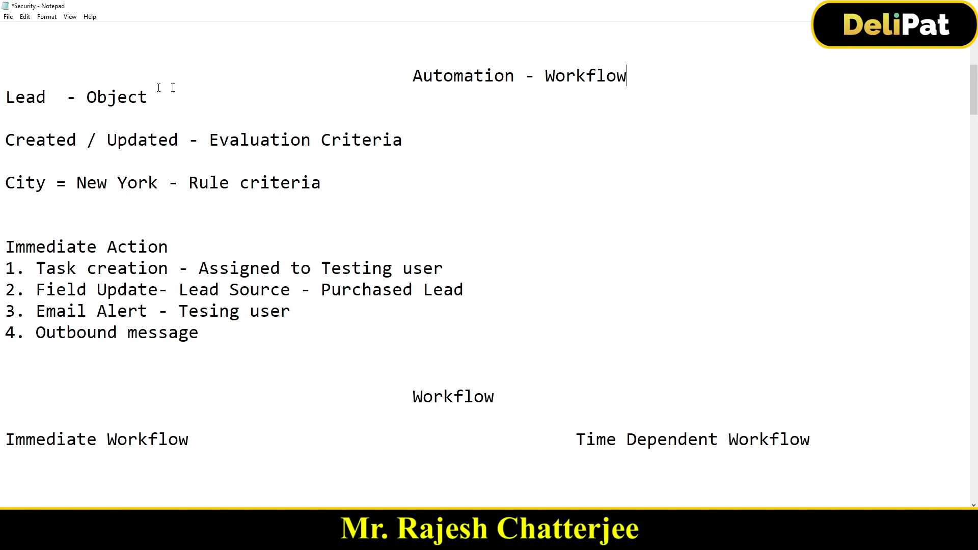
Review the Lead, criteria and action lines, then add blank lines after '4. Outbound message'
double_click(26, 102)
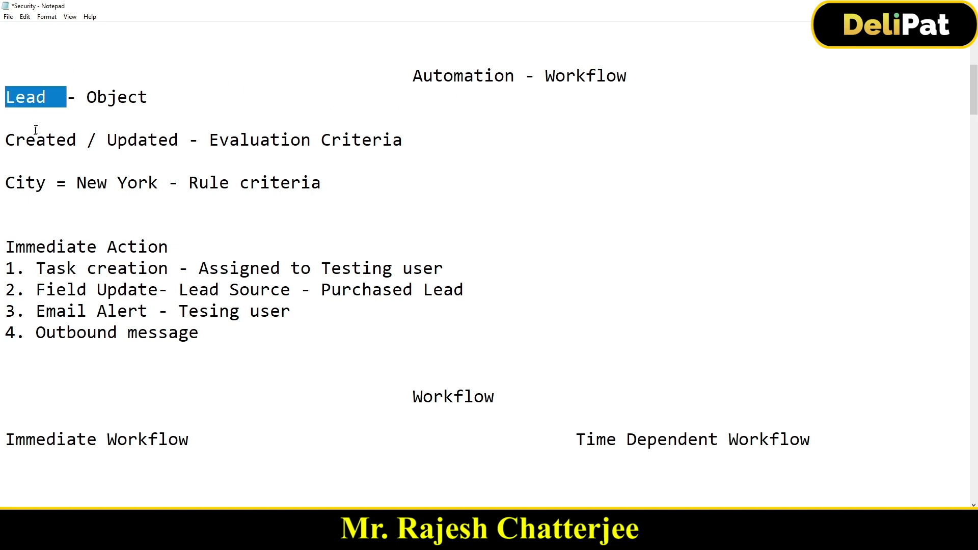
drag(16, 140, 158, 148)
drag(6, 184, 120, 199)
click(14, 243)
drag(6, 246, 201, 347)
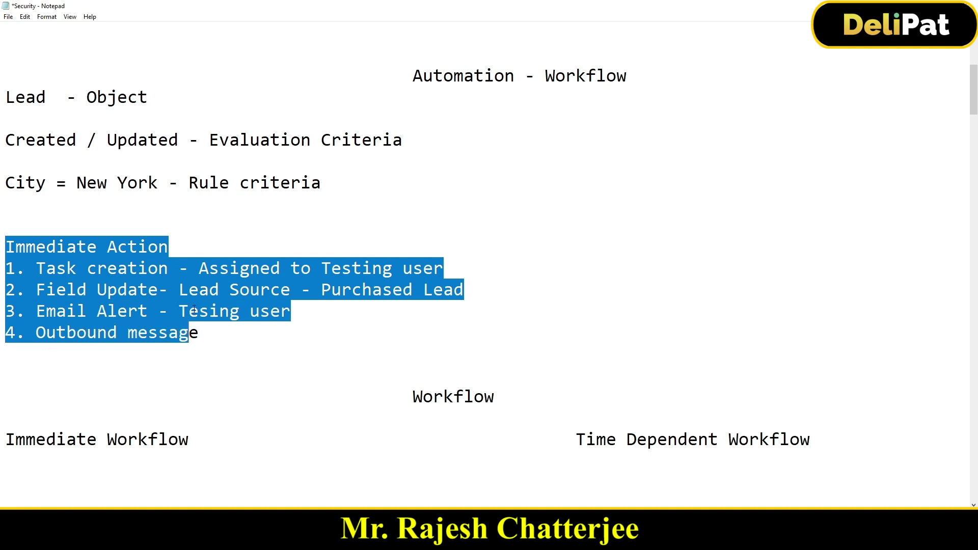
click(212, 337)
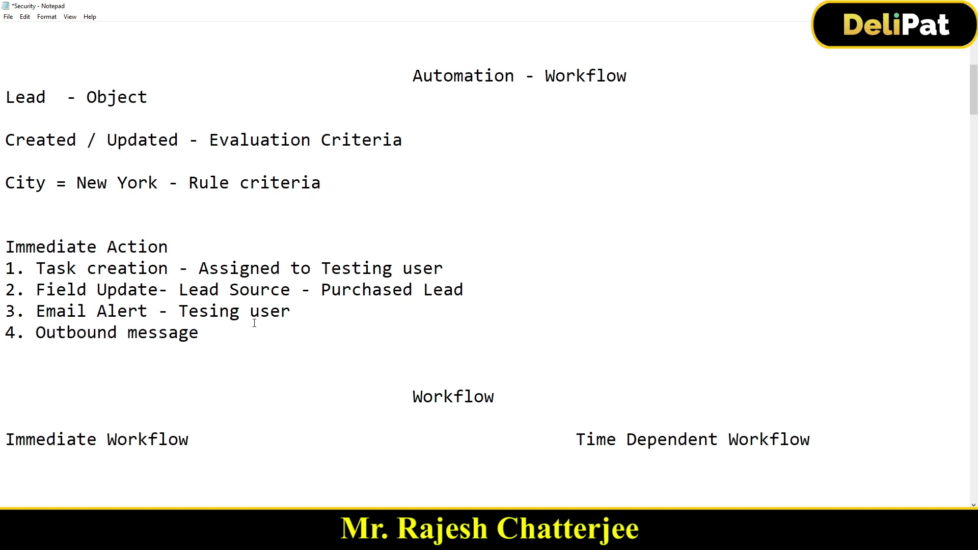
key(Return)
key(Return)
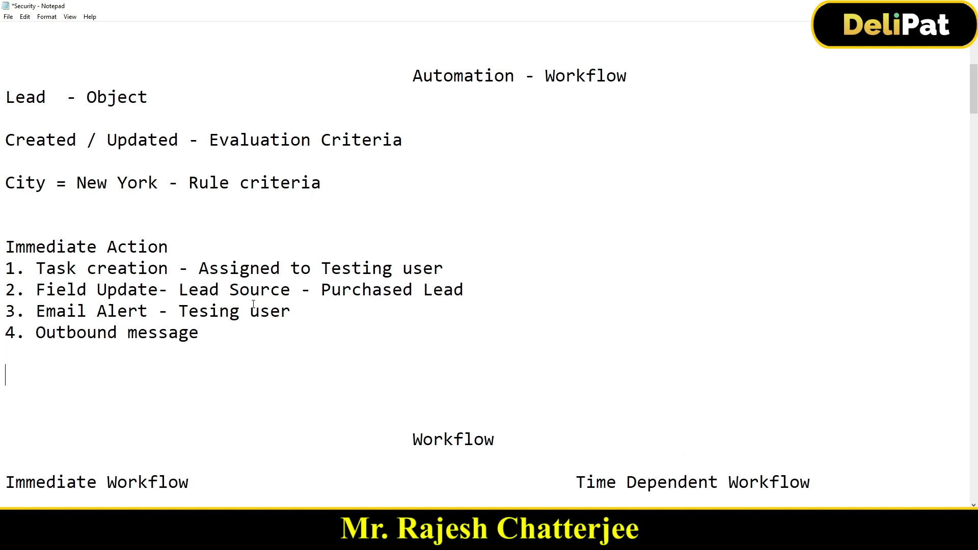
Add the line '0 Ddays + DOB' below the immediate action list
text(0 Ddays)
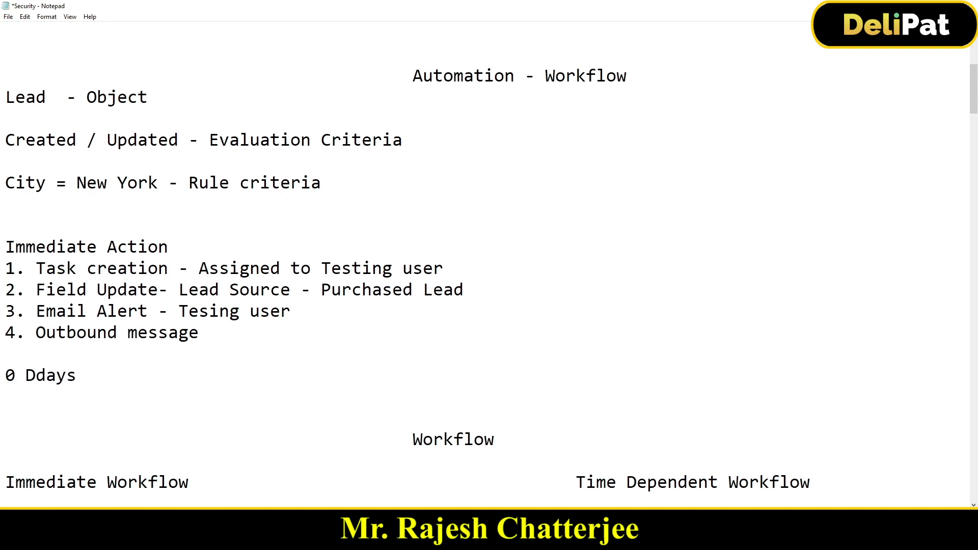
text( + DOB)
key(Return)
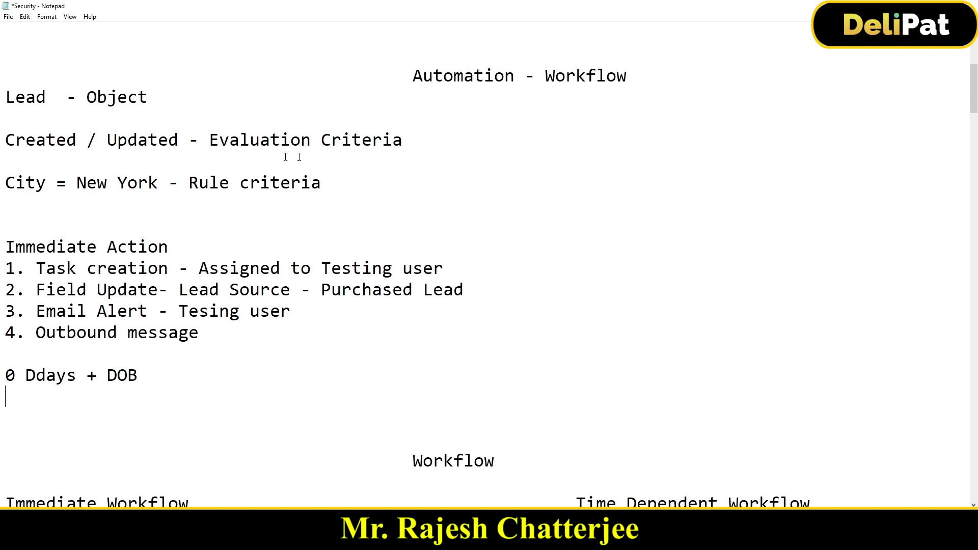
drag(5, 246, 117, 269)
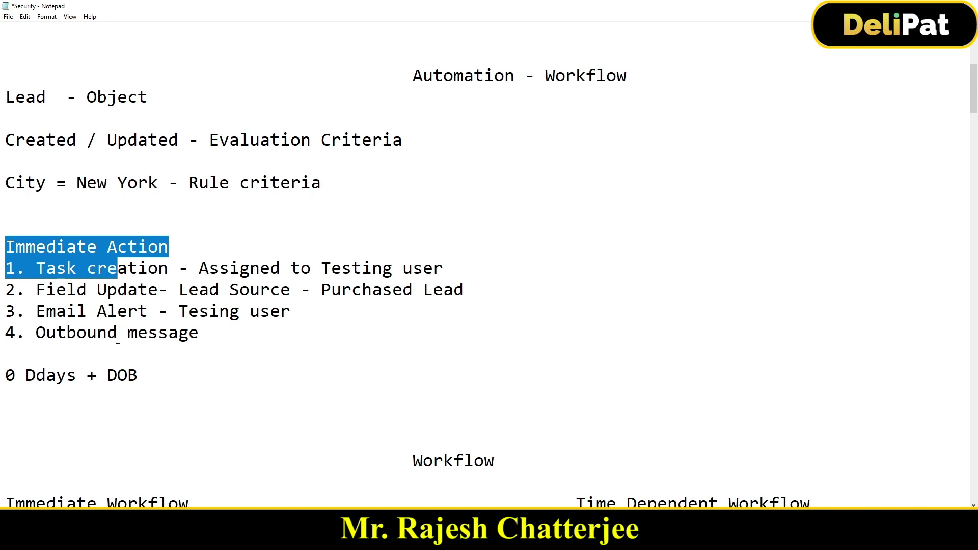
click(7, 376)
Highlight the Immediate Workflow and Time Dependent Workflow headings and the four immediate actions
drag(7, 376, 183, 391)
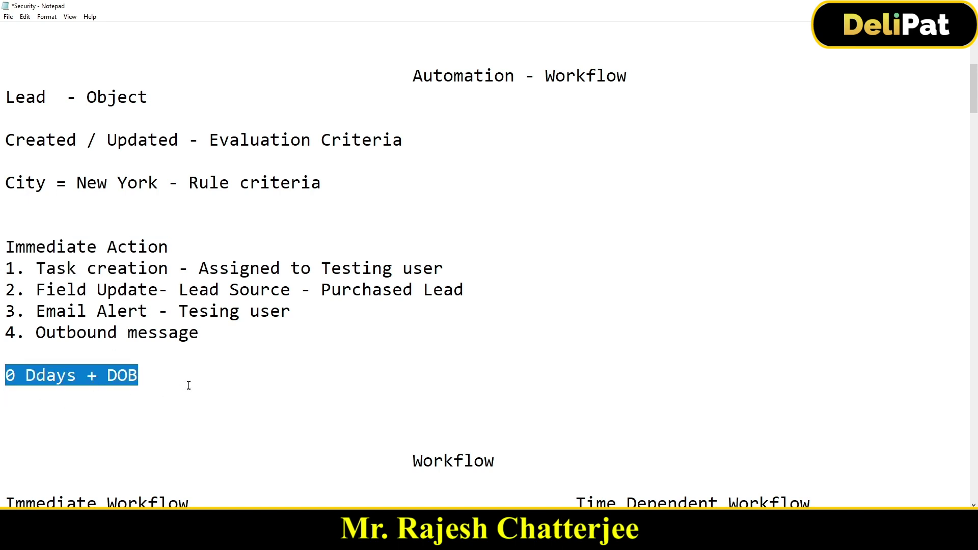
scroll(190, 387, down, 1)
drag(15, 439, 165, 450)
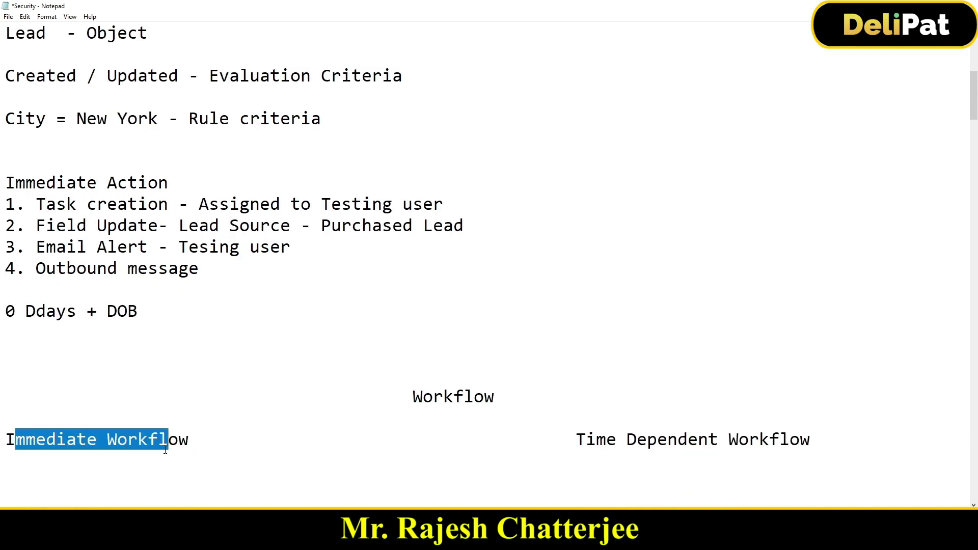
drag(811, 439, 759, 439)
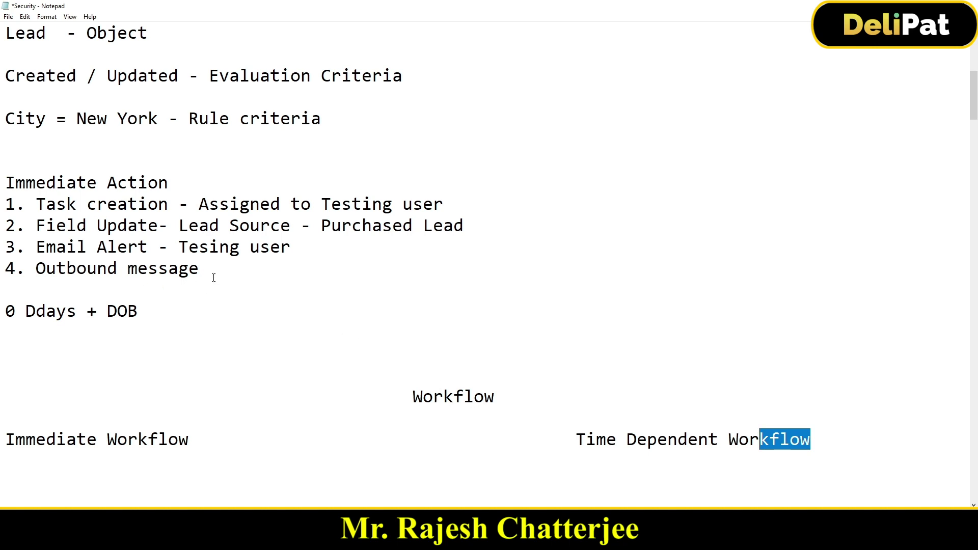
drag(211, 272, 2, 205)
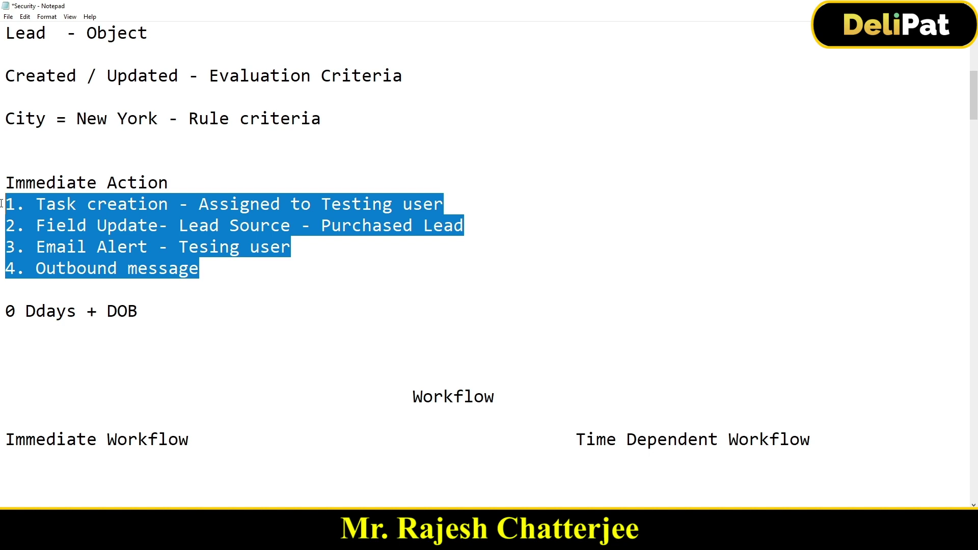